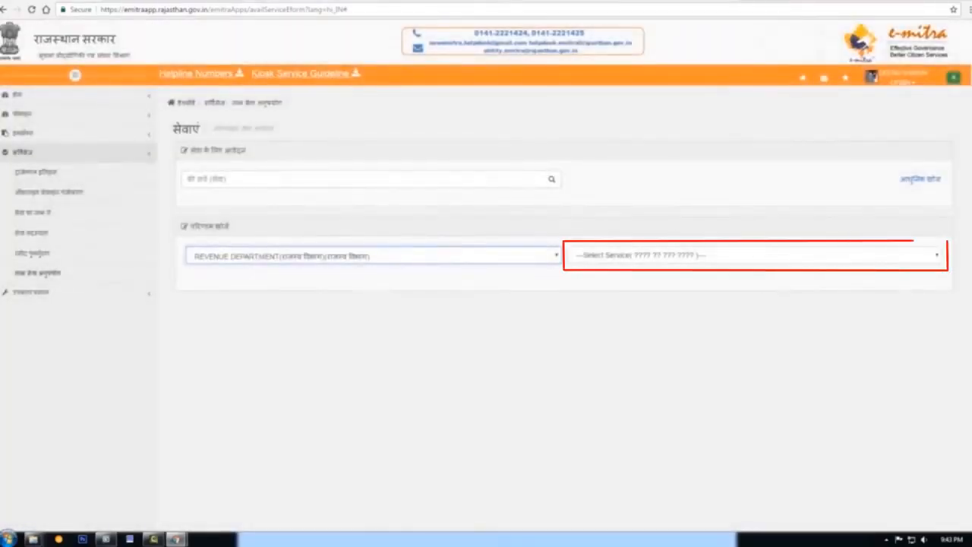
# Choose 'Application form for Bonafide Certificate' from the Revenue Department services list.
pyautogui.click(592, 255)
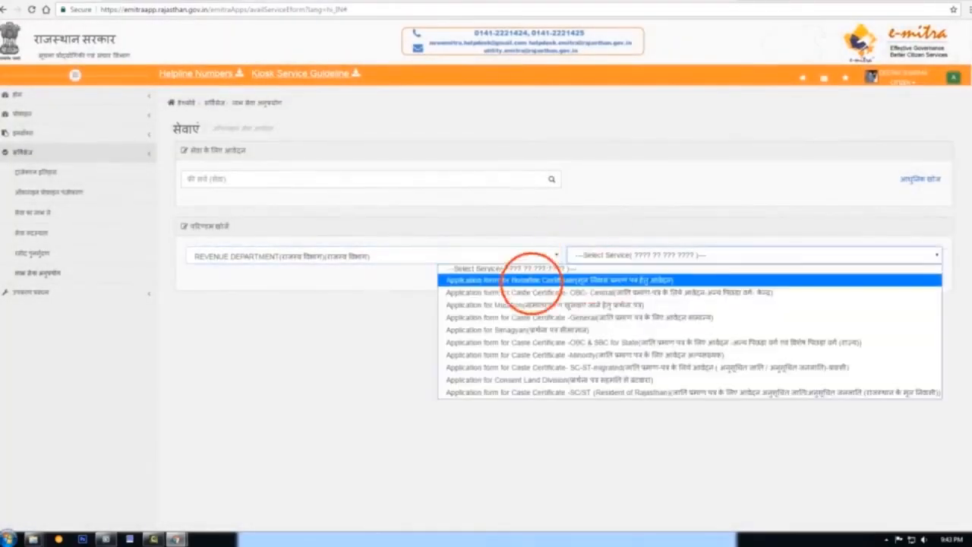
pyautogui.click(532, 281)
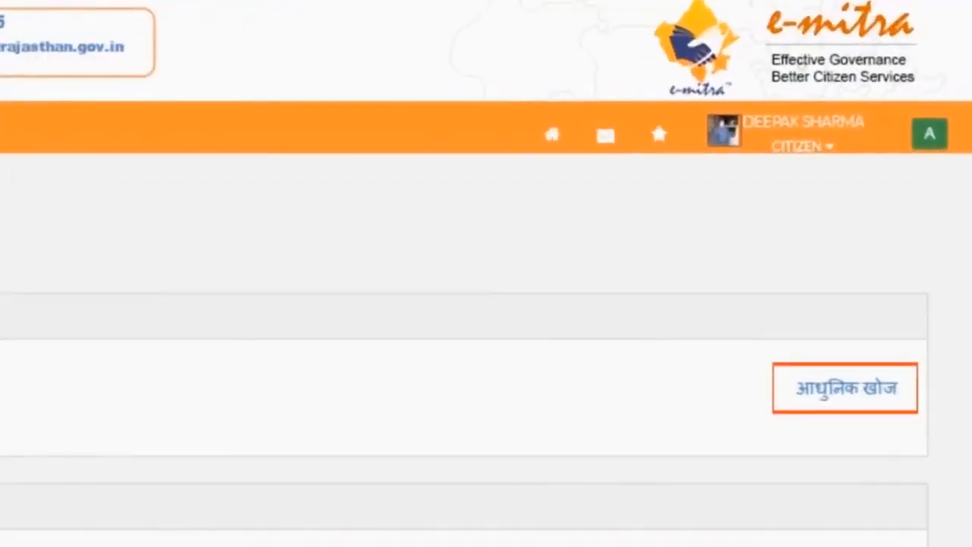
# Through advanced search, select REVENUE DEPARTMENT and the 'Application form for Bonafide Certificate' service.
pyautogui.click(807, 388)
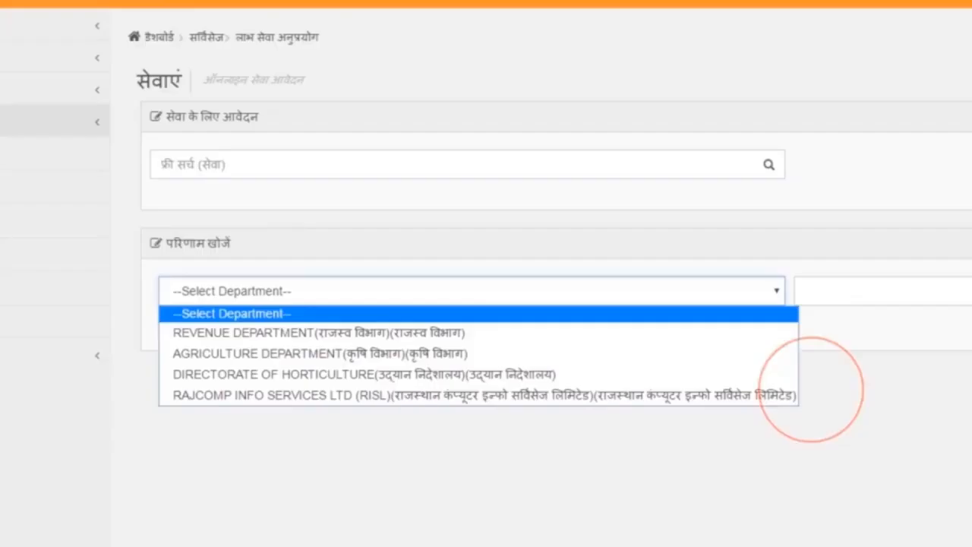
pyautogui.click(380, 333)
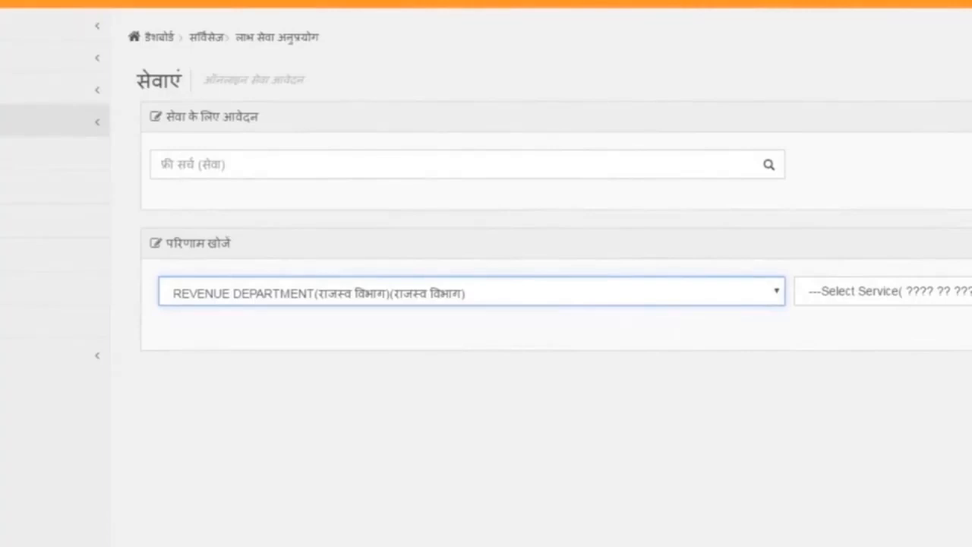
pyautogui.click(839, 290)
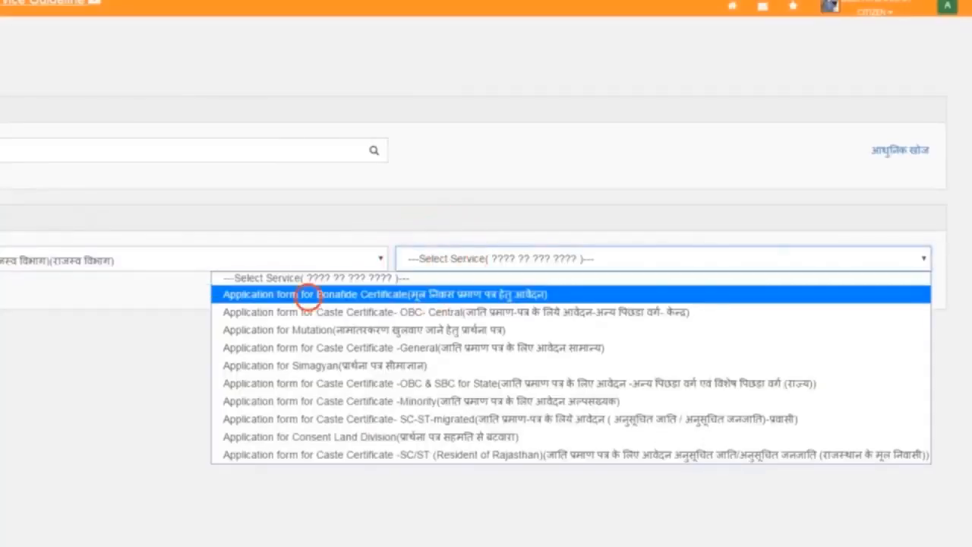
pyautogui.click(308, 295)
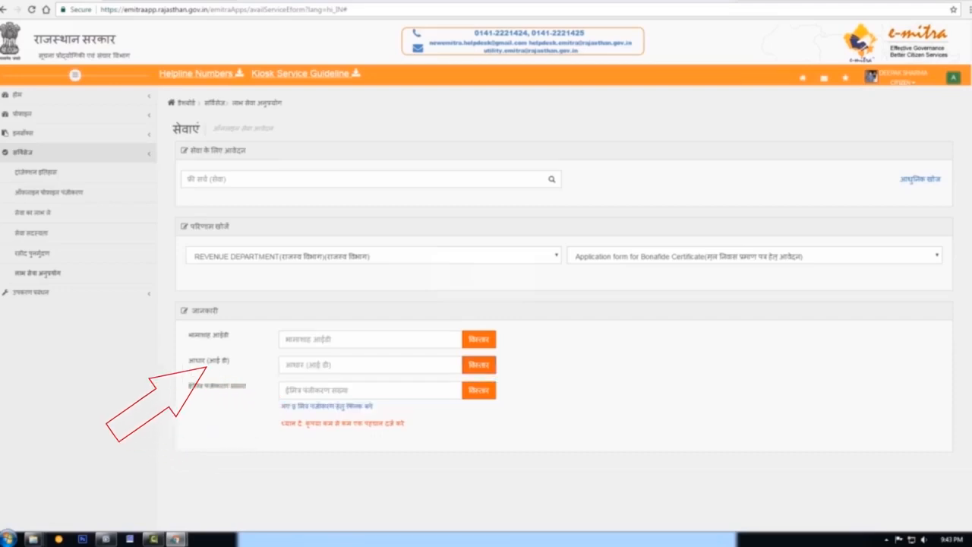
# Enter the applicant's Aadhaar number, request the details, and type the received OTP.
pyautogui.click(297, 364)
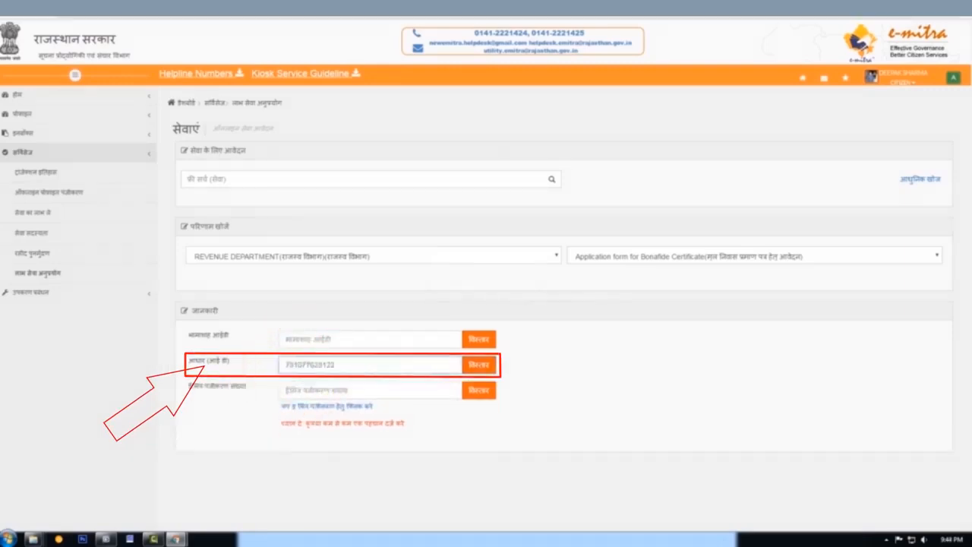
pyautogui.click(478, 364)
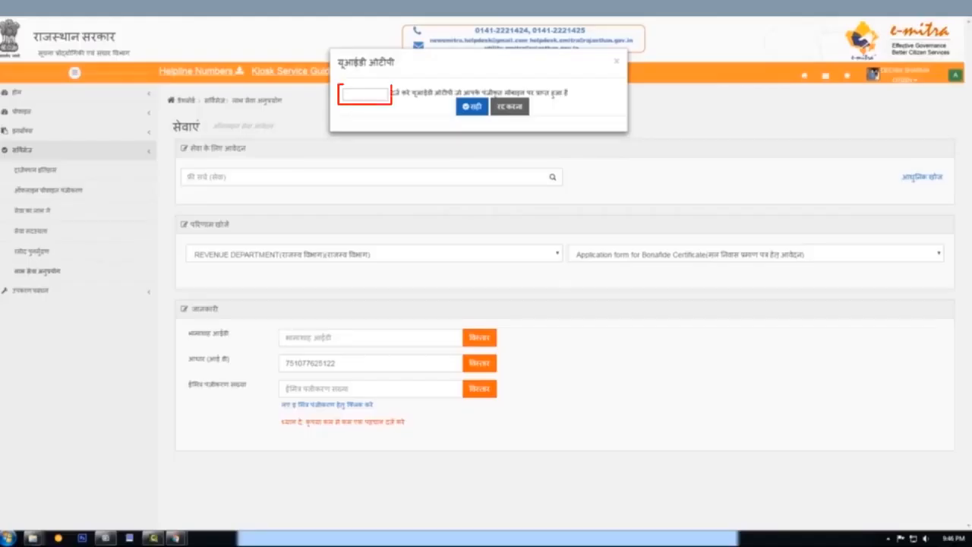
pyautogui.click(355, 94)
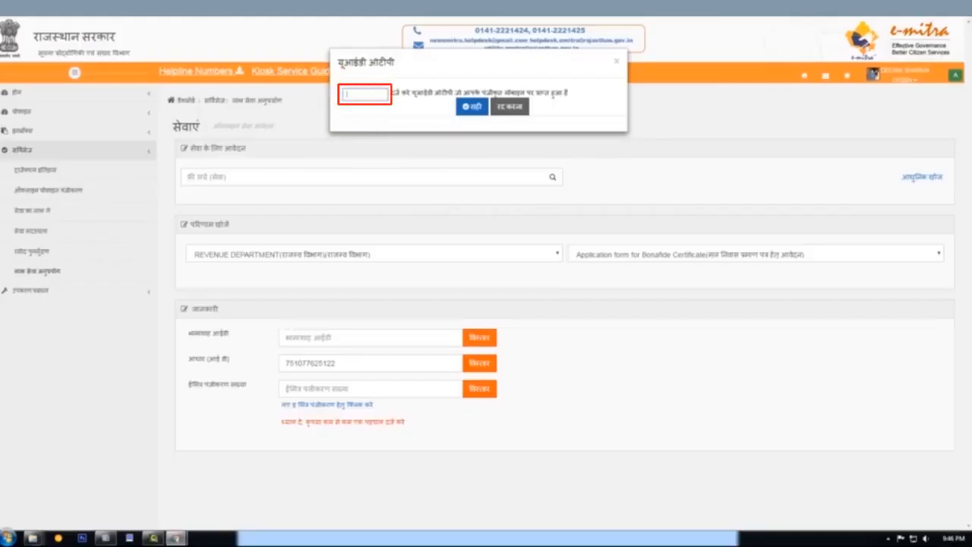
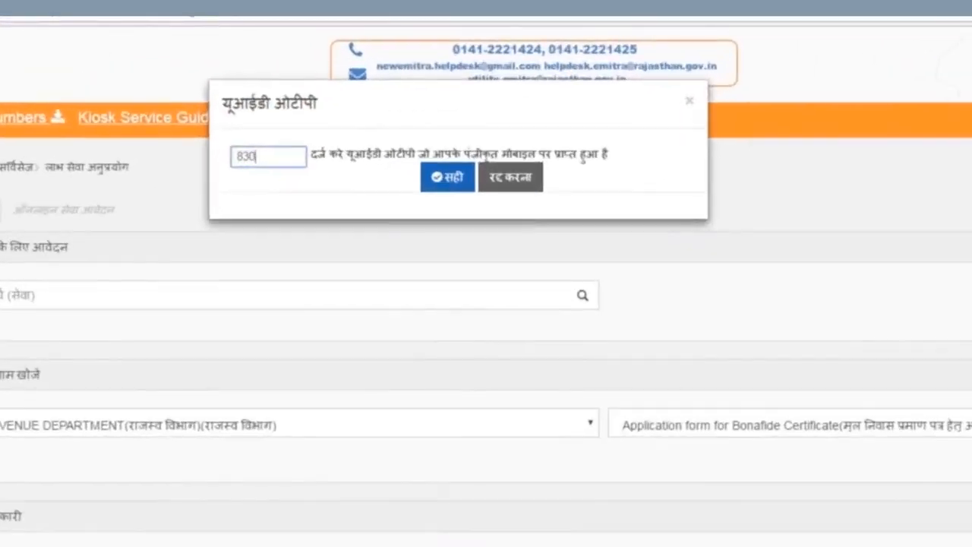
# Confirm the OTP to load the profile, then fetch the applicant's current and permanent addresses.
pyautogui.click(464, 175)
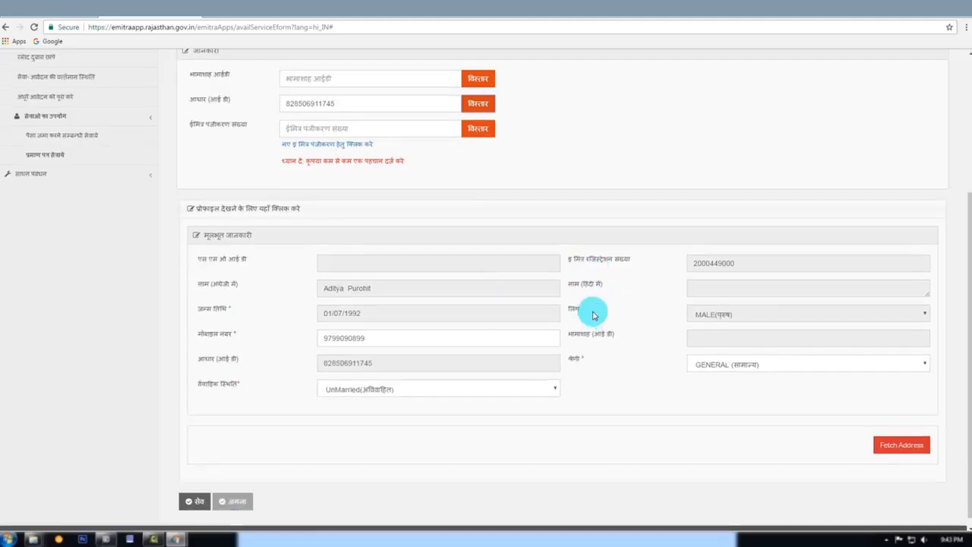
pyautogui.scroll(-1, 594, 314)
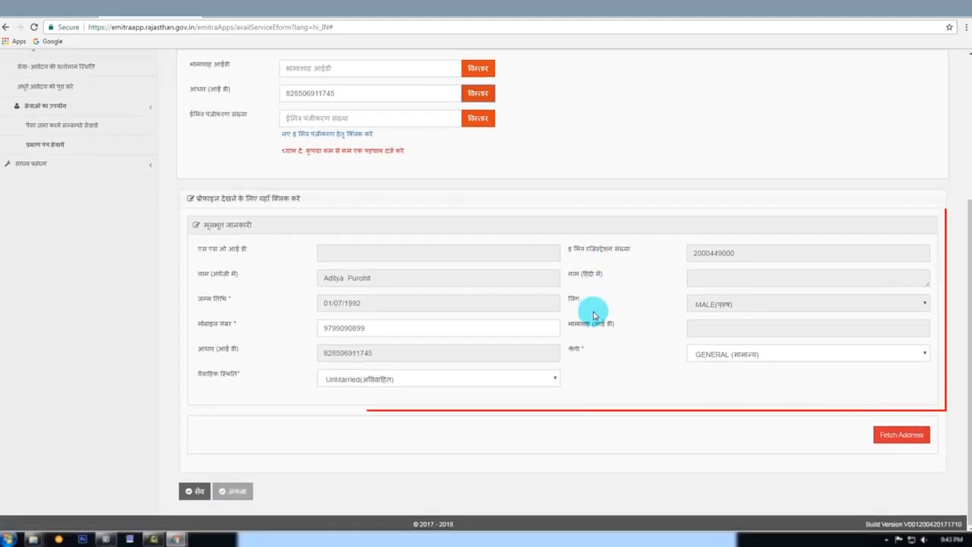
pyautogui.click(899, 435)
pyautogui.scroll(-2, 640, 343)
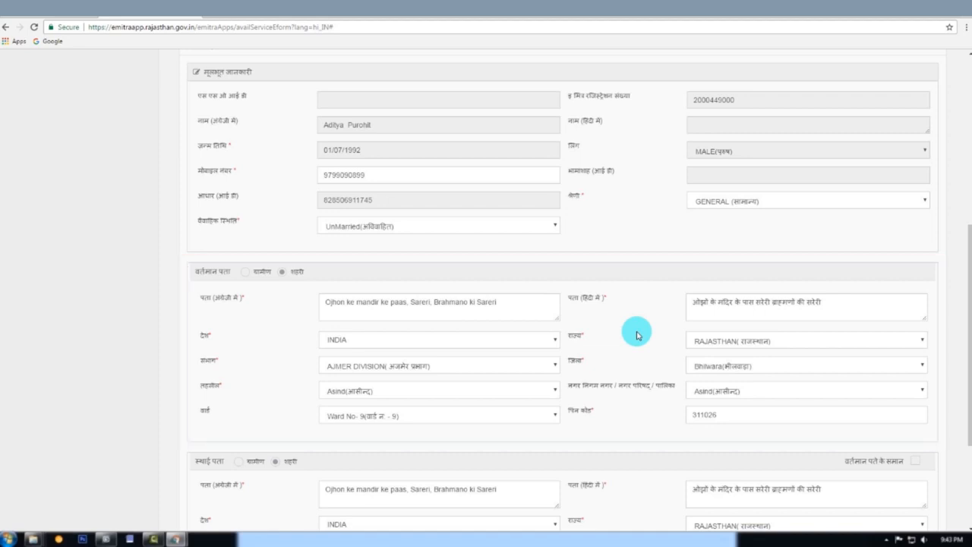
# Save the applicant's profile with both address sections filled in.
pyautogui.scroll(-3, 637, 335)
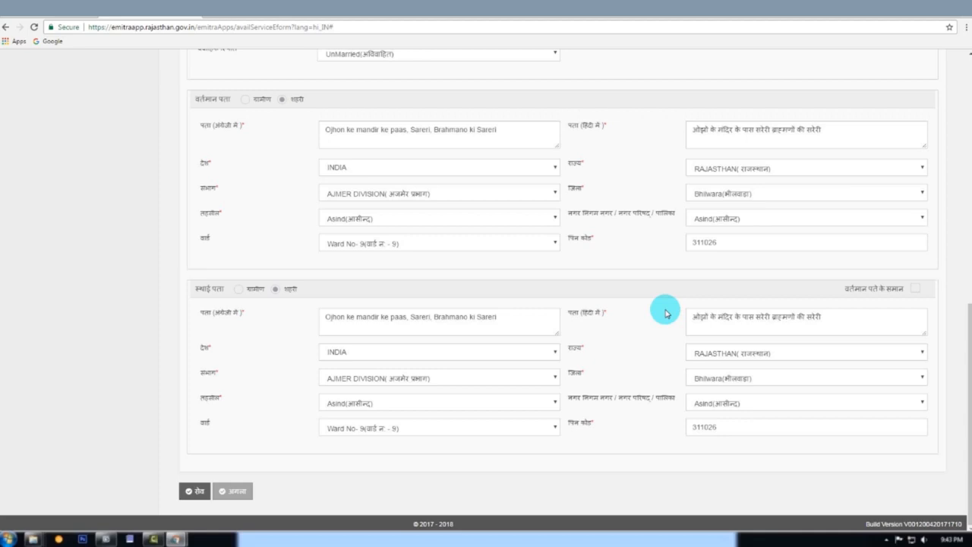
pyautogui.click(193, 491)
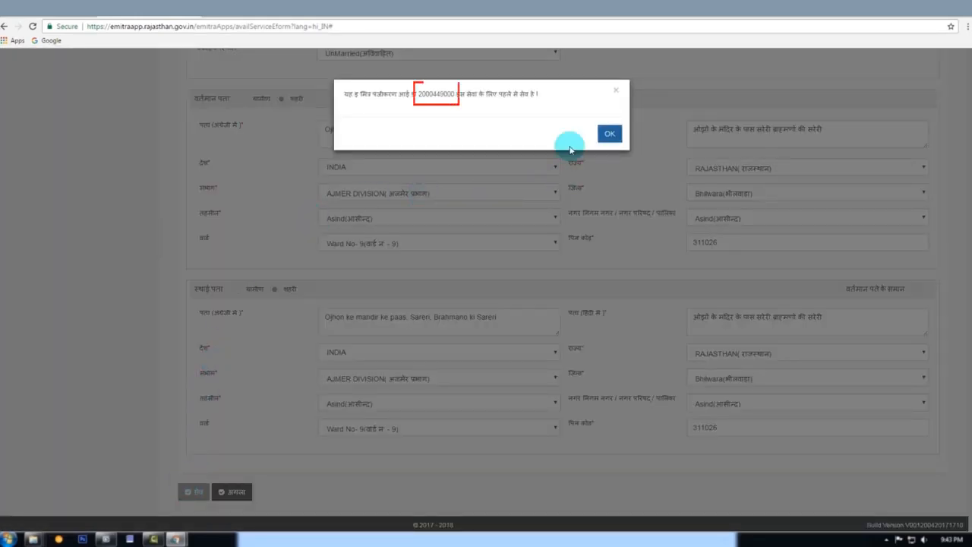
# Dismiss the already-saved alert and proceed to the Bonafide Certificate e-form.
pyautogui.click(607, 134)
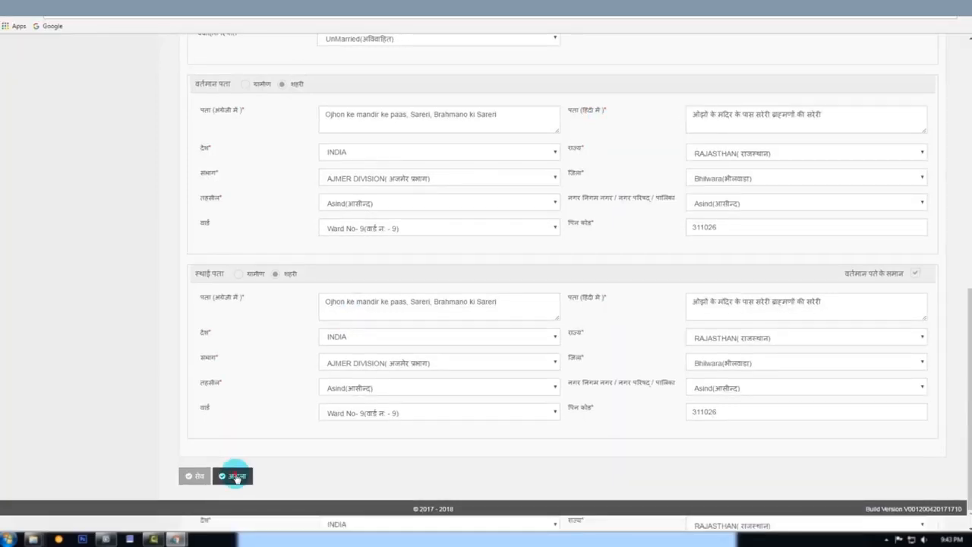
pyautogui.click(236, 477)
pyautogui.scroll(-2, 234, 471)
pyautogui.scroll(1, 239, 194)
pyautogui.scroll(10, 240, 194)
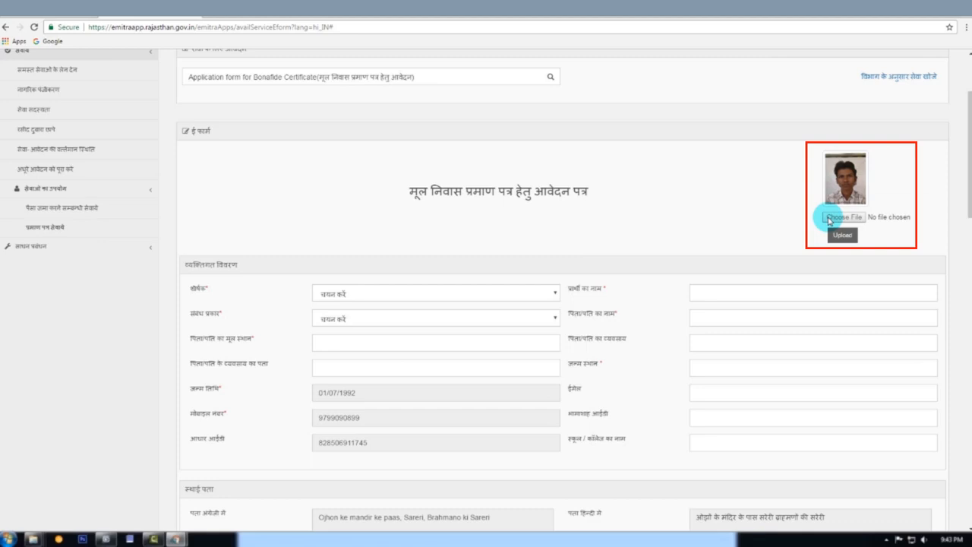
# Fill in the applicant's and father's names, relation पिता, occupation सरकारी नौकरी, birthplace भीलवाड़ा.
pyautogui.click(747, 275)
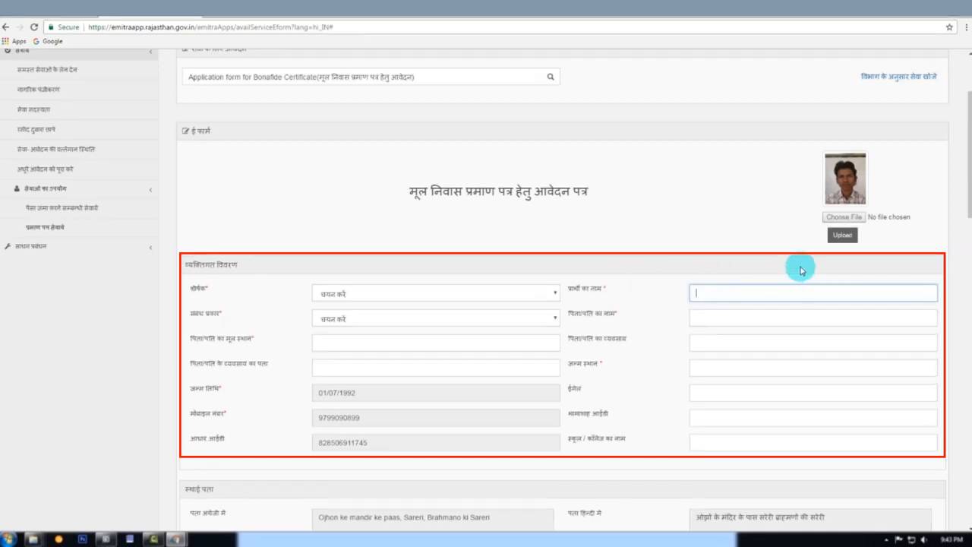
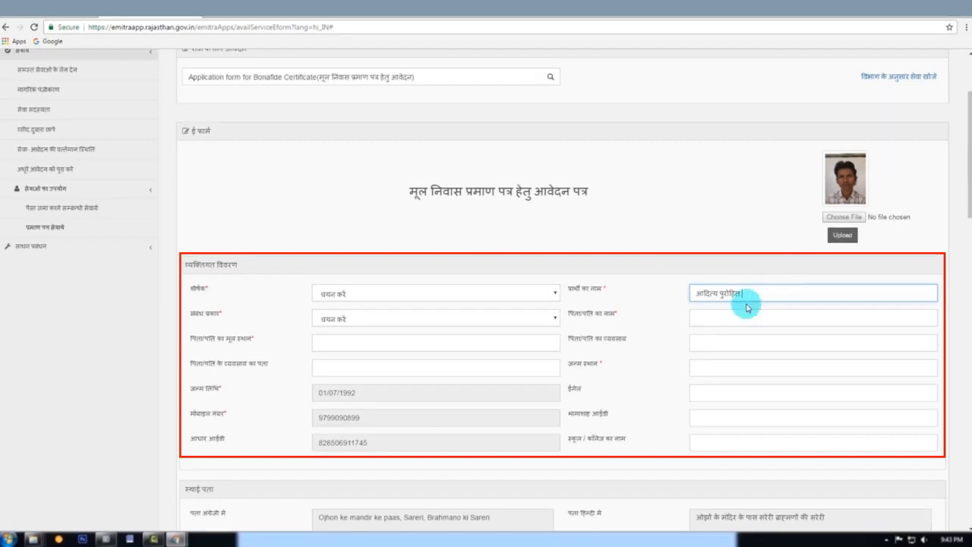
pyautogui.click(398, 319)
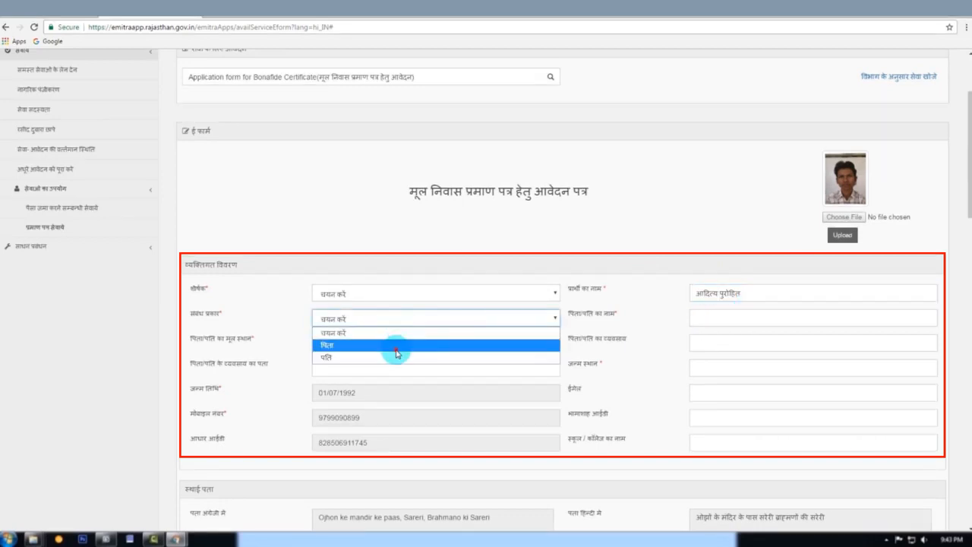
pyautogui.click(397, 345)
pyautogui.click(716, 319)
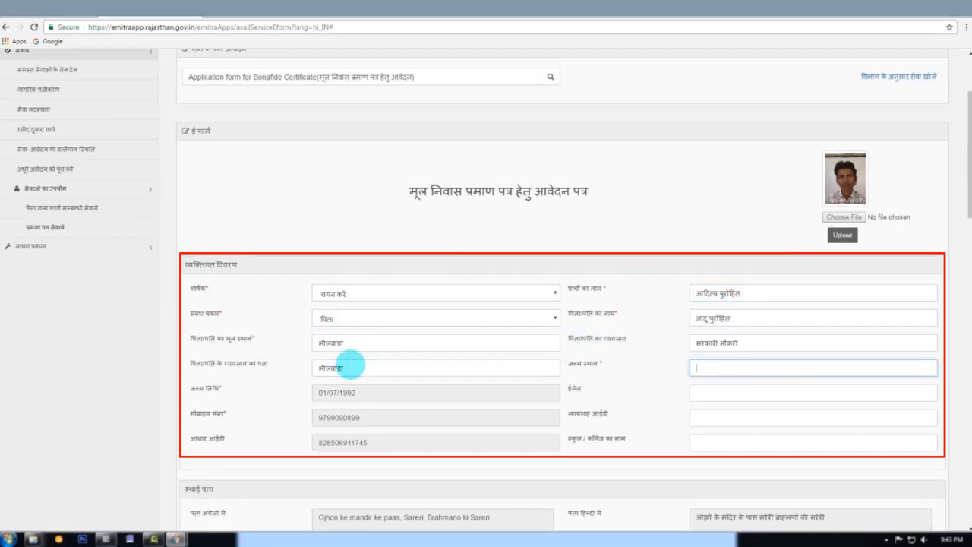
pyautogui.write('भीलवाड़ा')
pyautogui.press('Tab')
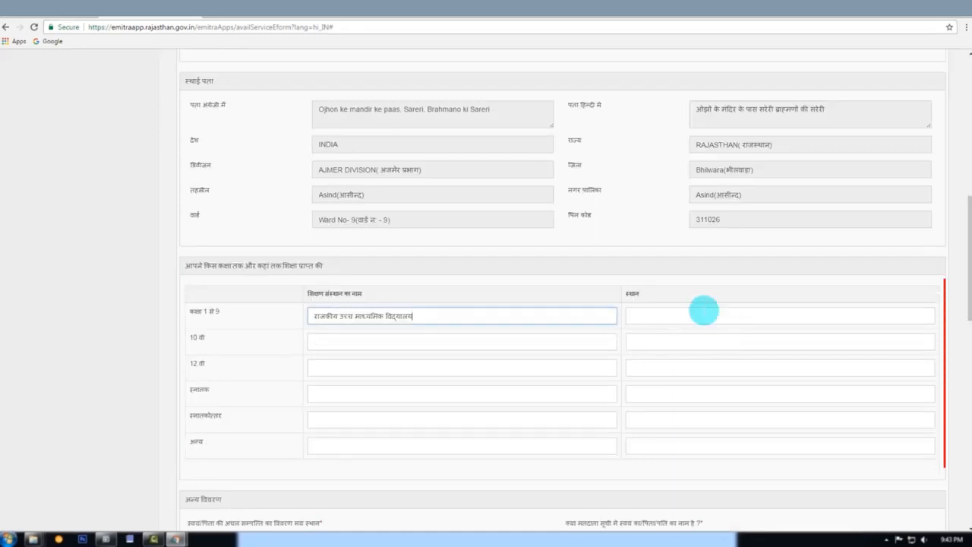
# Enter भीलवाड़ा for classes 1–9, then copy that school name and place into the 10वी row.
pyautogui.click(703, 313)
pyautogui.write('भीलवाड़ा')
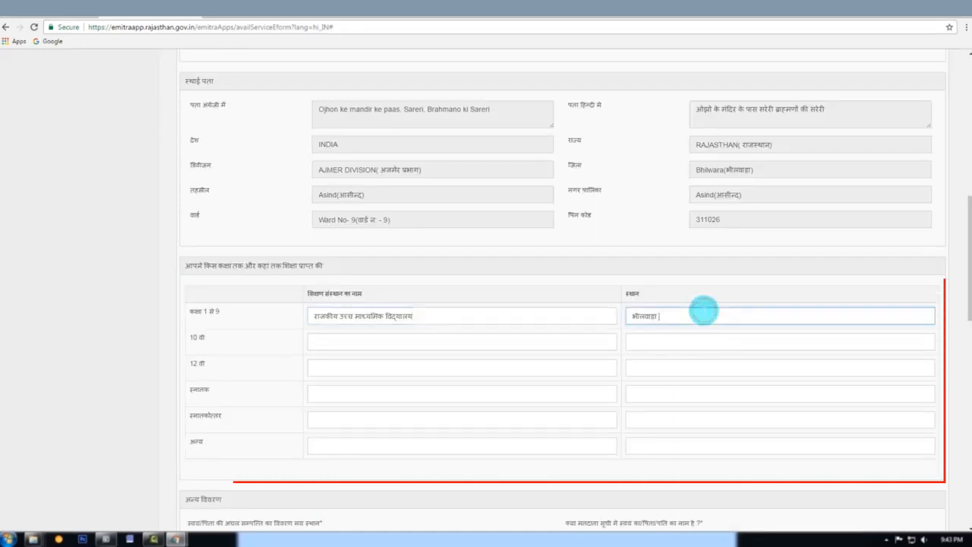
pyautogui.click(386, 343)
pyautogui.tripleClick(388, 319)
pyautogui.hotkey('ctrl', 'c')
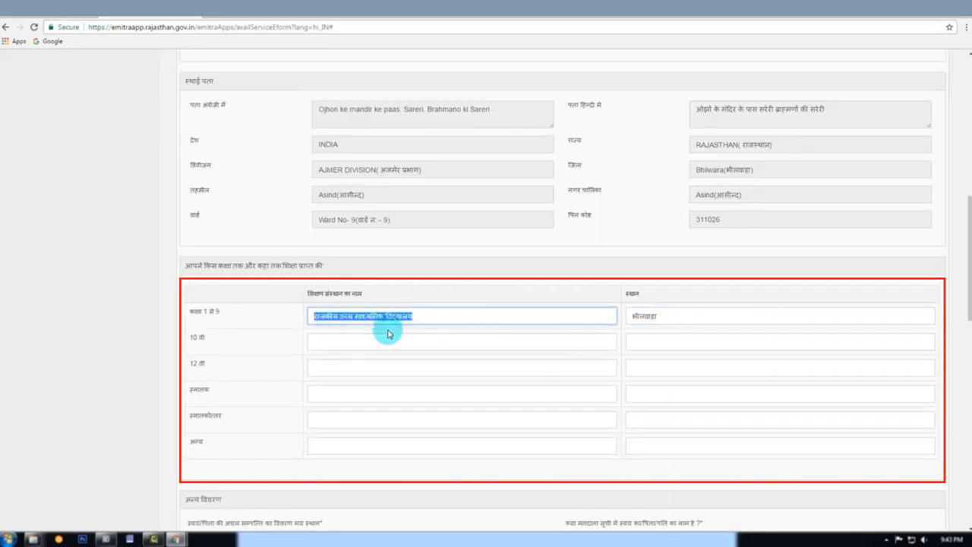
pyautogui.click(390, 341)
pyautogui.hotkey('ctrl', 'v')
pyautogui.click(662, 315)
pyautogui.doubleClick(661, 317)
pyautogui.hotkey('ctrl', 'c')
pyautogui.click(656, 341)
pyautogui.hotkey('ctrl', 'v')
# Copy the same school name and भीलवाड़ा place into the 12वी row.
pyautogui.tripleClick(360, 316)
pyautogui.hotkey('ctrl', 'c')
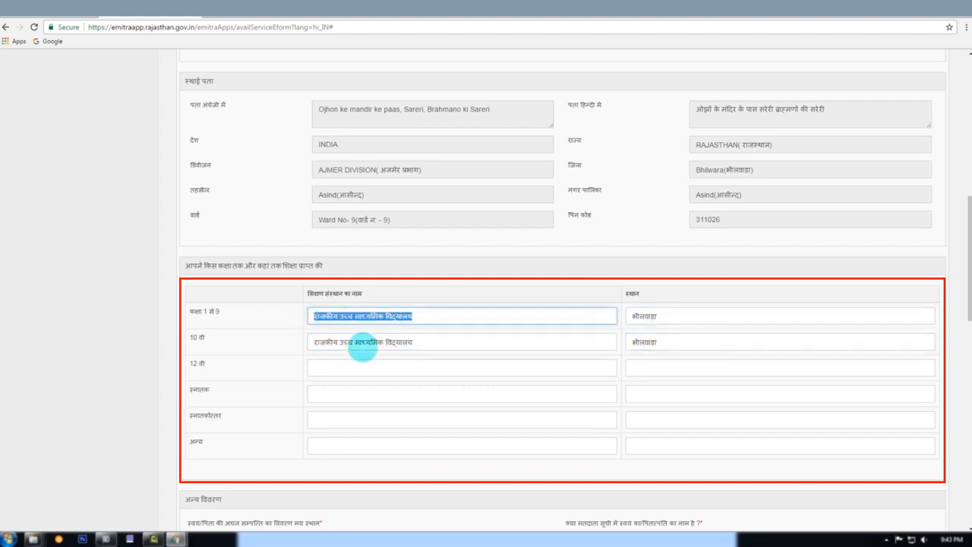
pyautogui.click(360, 368)
pyautogui.hotkey('ctrl', 'v')
pyautogui.click(655, 341)
pyautogui.doubleClick(657, 339)
pyautogui.hotkey('ctrl', 'c')
pyautogui.click(656, 366)
pyautogui.hotkey('ctrl', 'v')
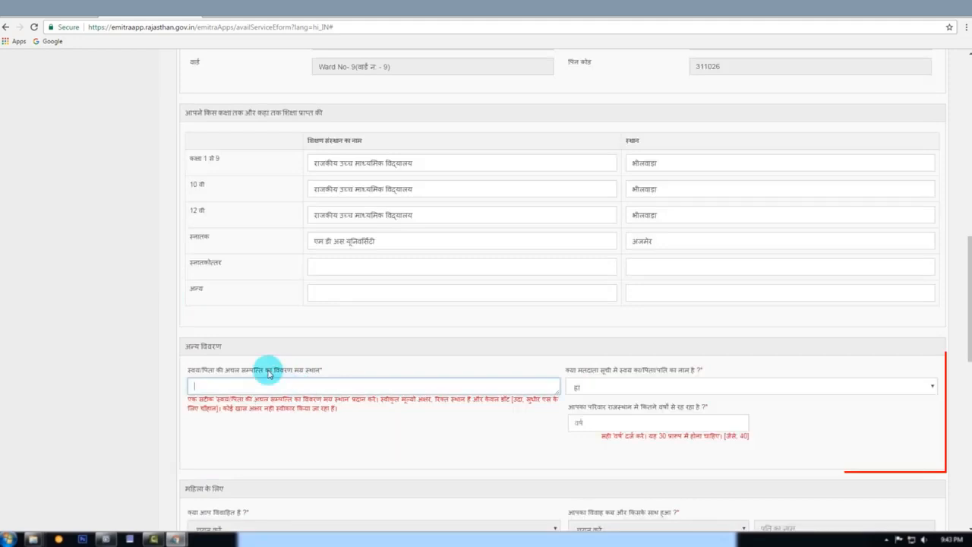
pyautogui.hotkey('ctrl', 'v')
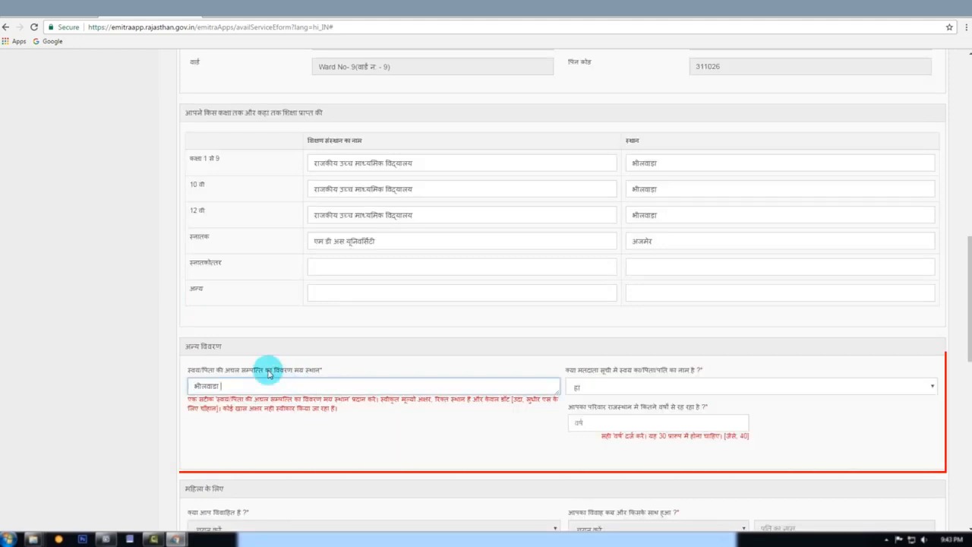
# Enter 11 as the years the family has lived in Rajasthan.
pyautogui.click(282, 417)
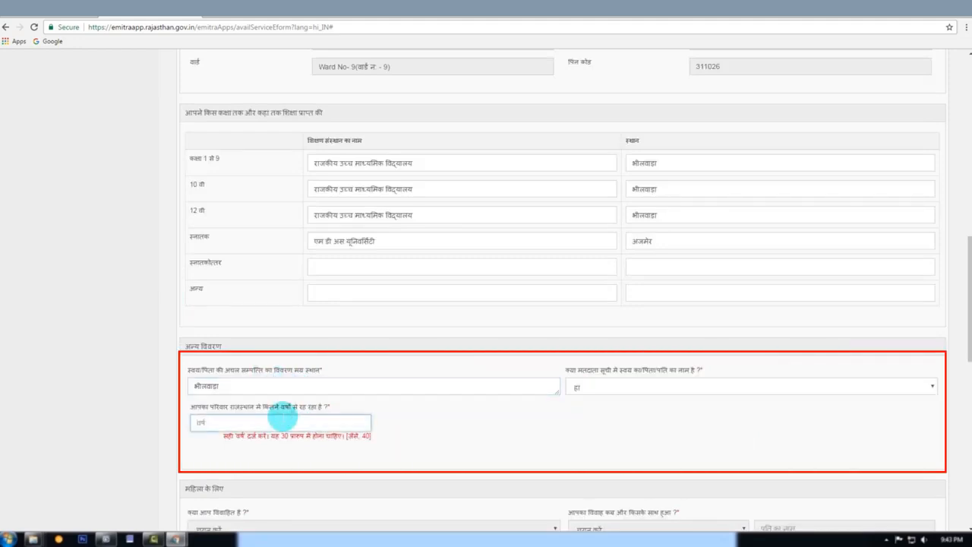
pyautogui.write('11')
pyautogui.scroll(-2, 195, 478)
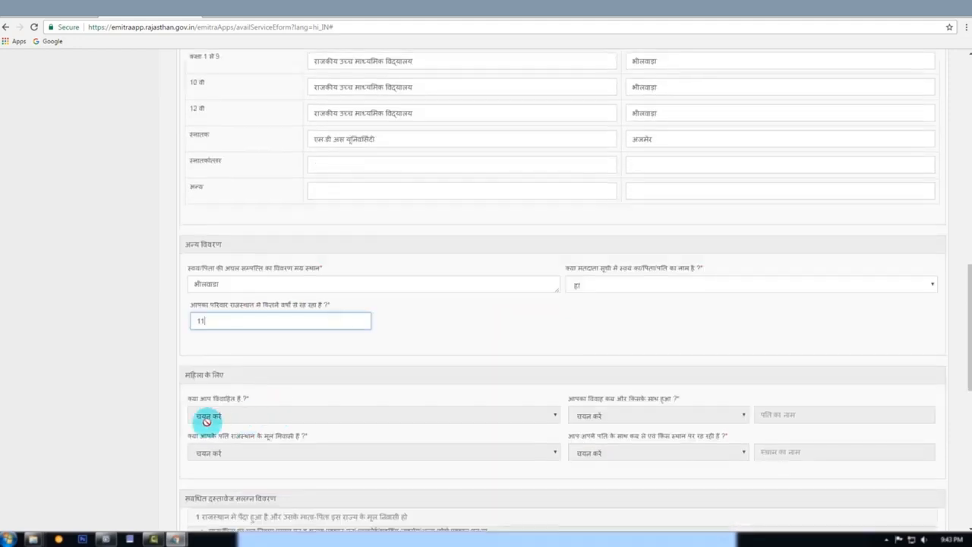
pyautogui.scroll(-1, 175, 418)
pyautogui.click(157, 412)
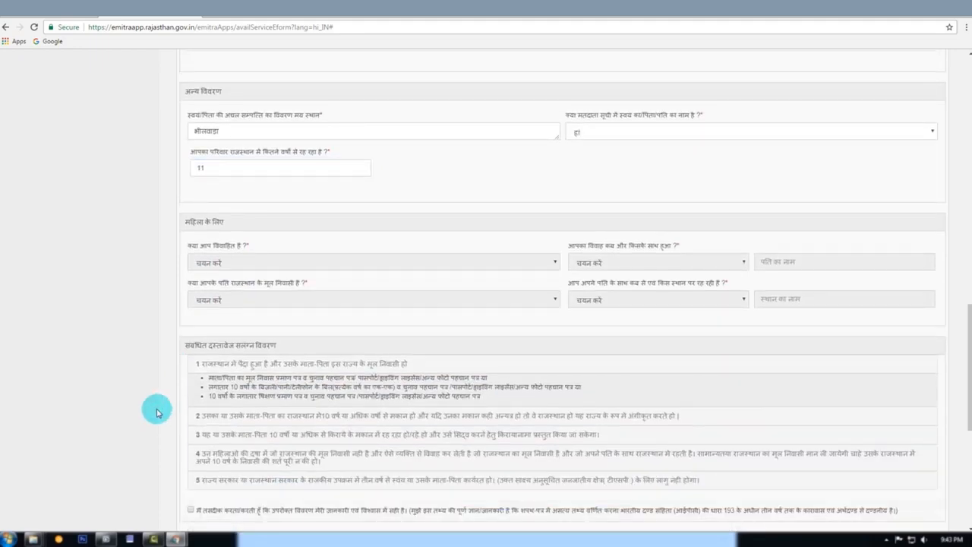
pyautogui.scroll(-4, 157, 413)
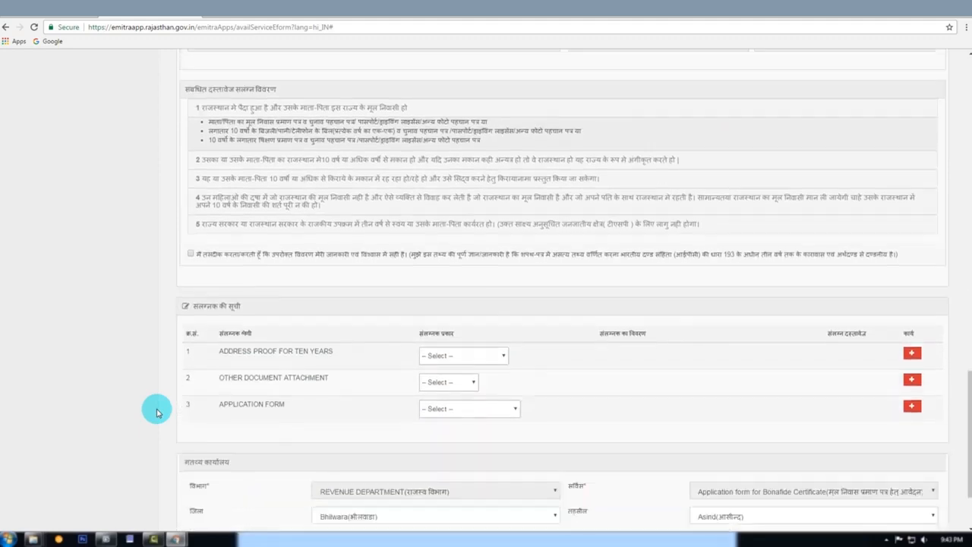
# Set the ADDRESS PROOF FOR TEN YEARS attachment type to DRIVING LICENSE.
pyautogui.click(462, 305)
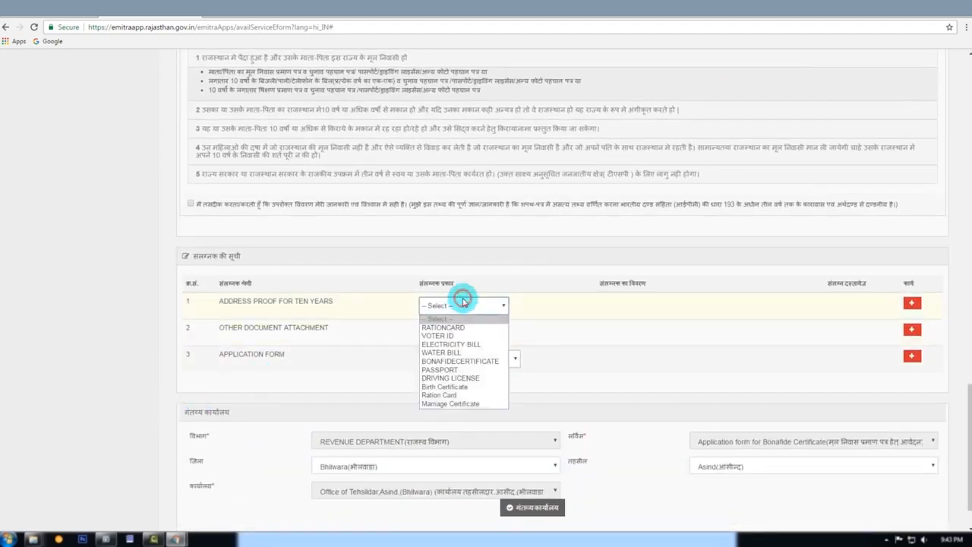
pyautogui.click(460, 378)
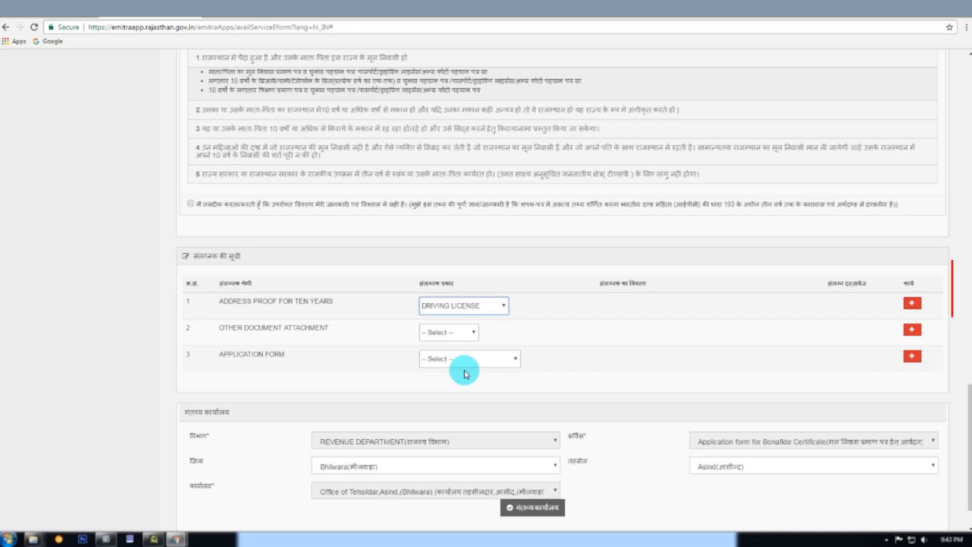
pyautogui.click(586, 312)
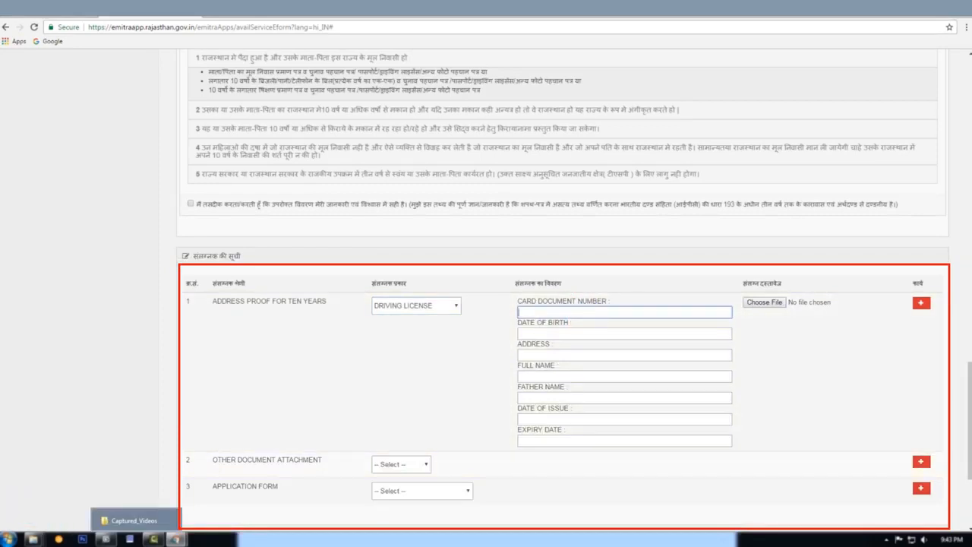
# Enter the driving licence number and the birth date, then reopen the address proof document types.
pyautogui.click(562, 302)
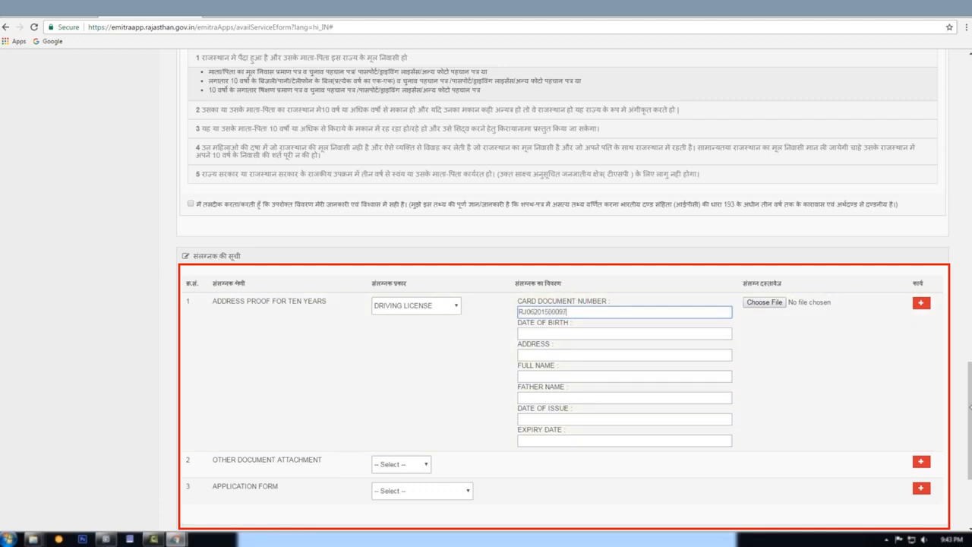
pyautogui.press('Tab')
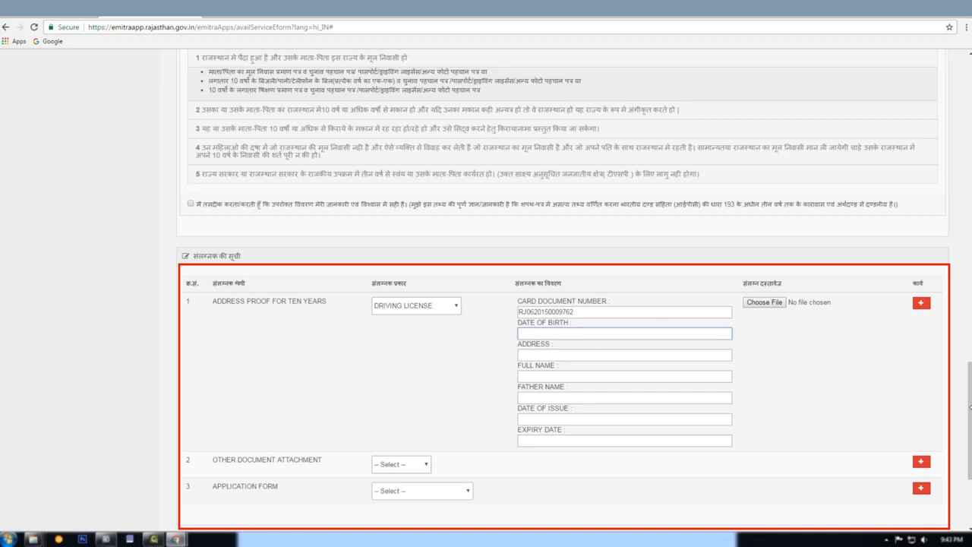
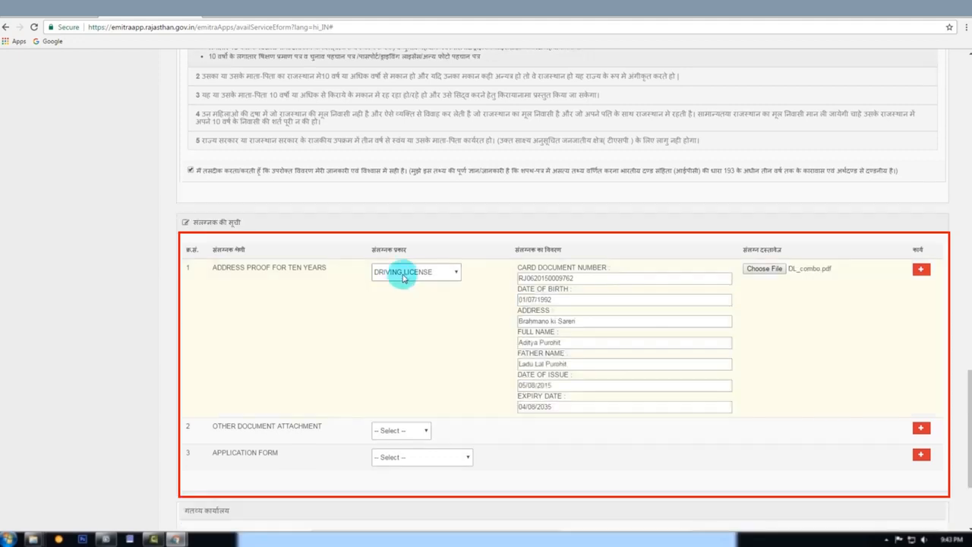
pyautogui.click(403, 275)
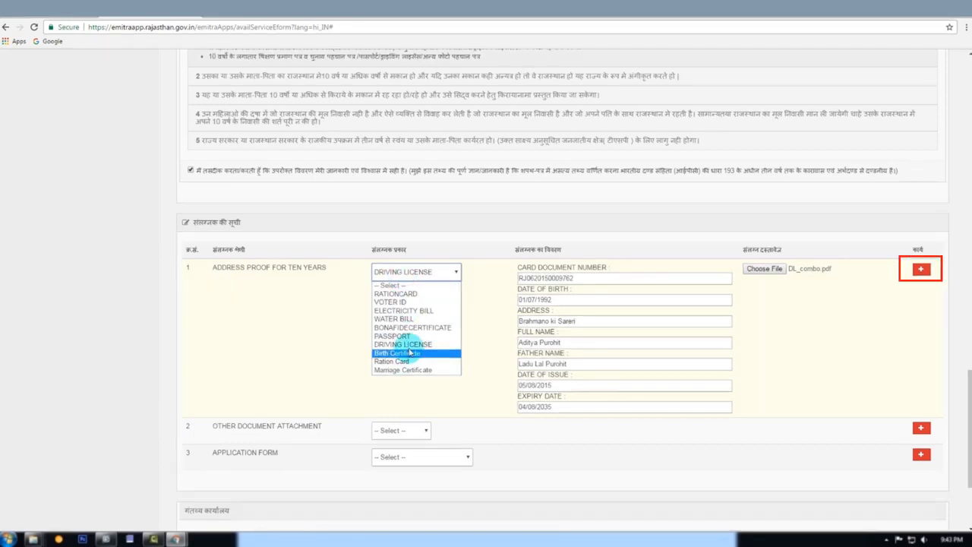
# Attach DL_combo.pdf from the Docs folder as the driving licence proof document.
pyautogui.click(760, 269)
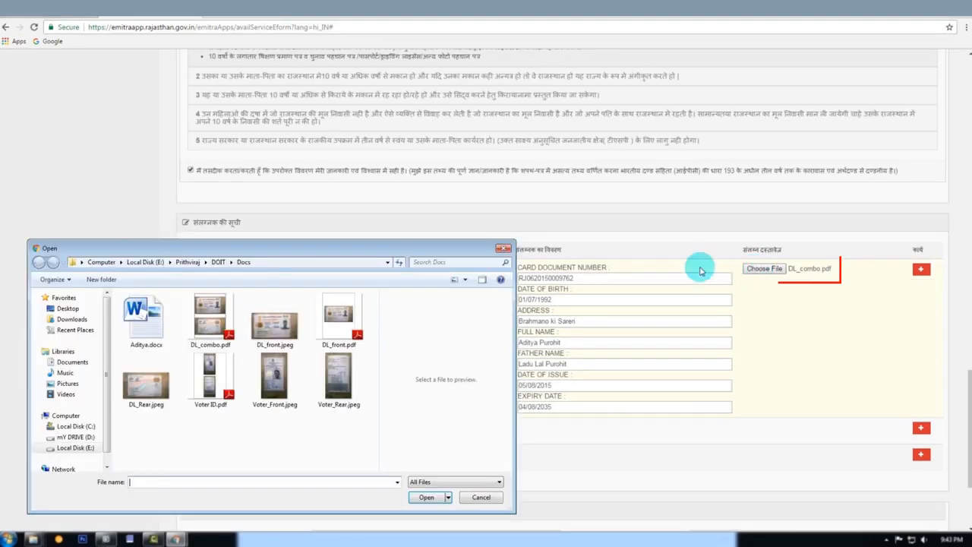
pyautogui.click(220, 325)
pyautogui.click(426, 497)
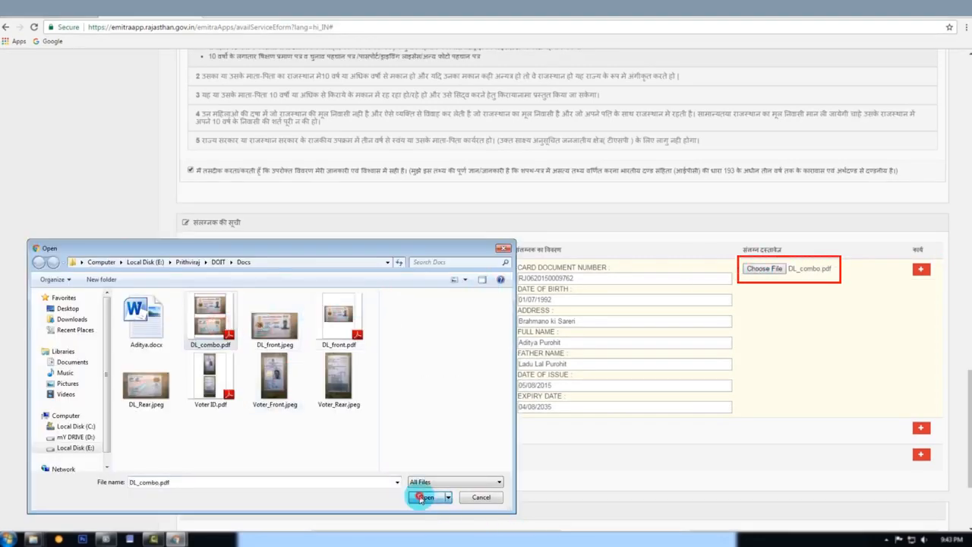
pyautogui.scroll(-3, 135, 304)
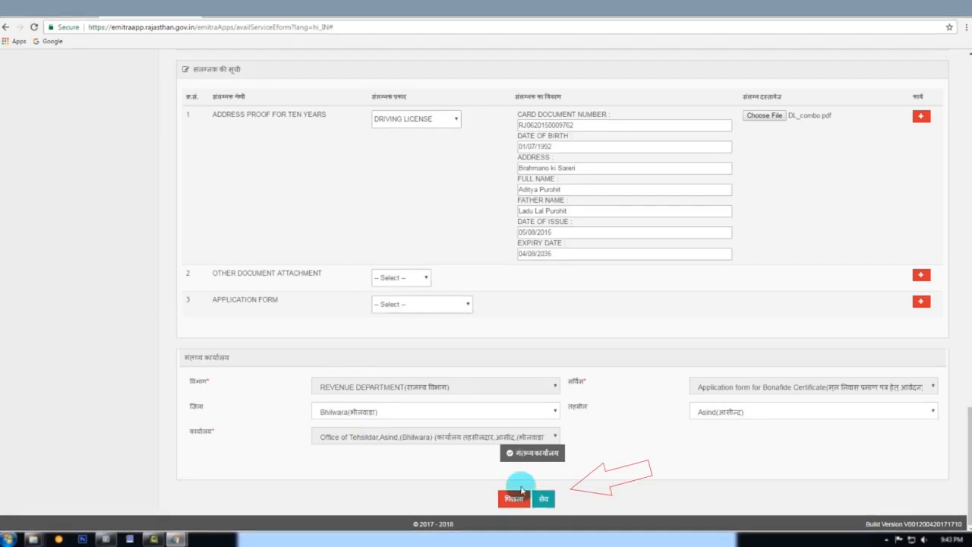
# Save the filled application (सेव) and proceed to the payment stage.
pyautogui.click(544, 497)
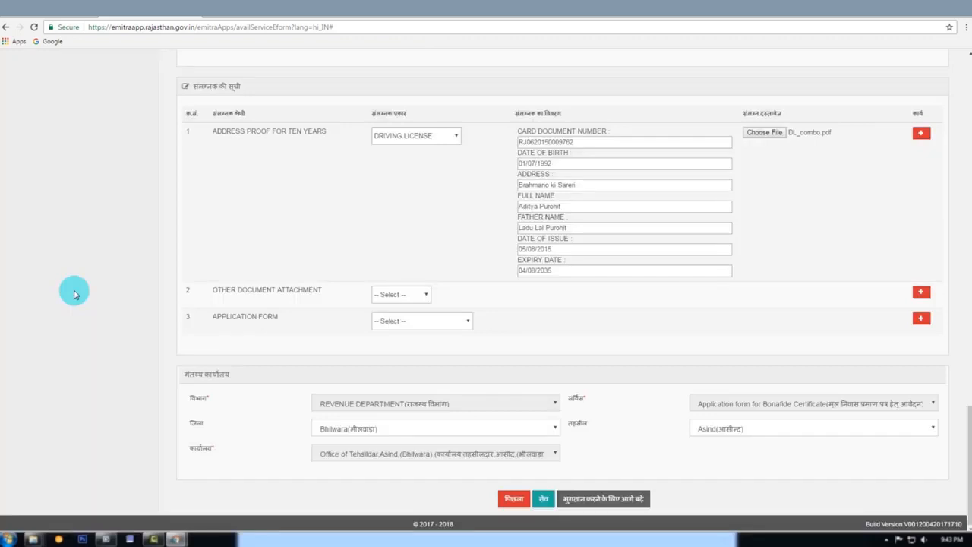
pyautogui.click(595, 501)
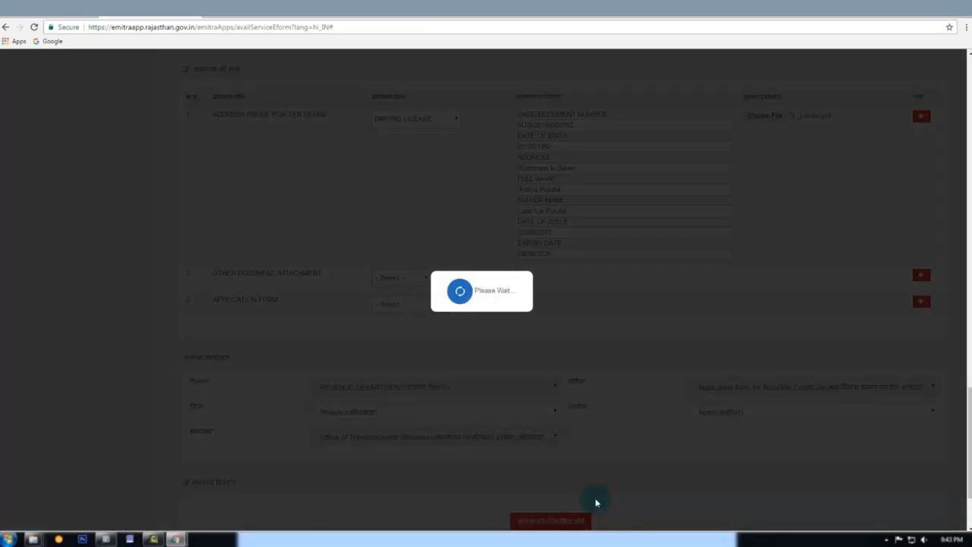
pyautogui.click(596, 501)
pyautogui.scroll(-3, 597, 501)
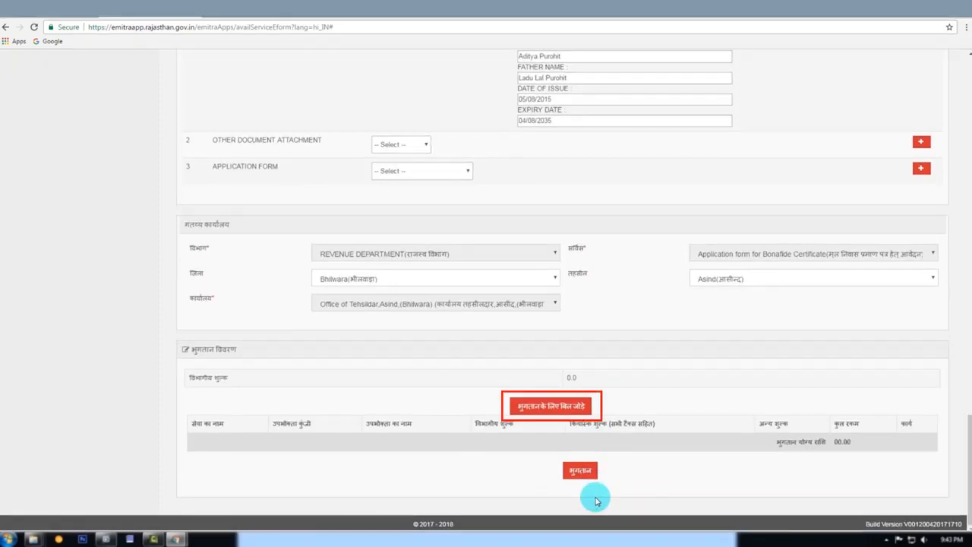
# Add the 20.00 Bonafide Certificate bill and proceed with भुगतान.
pyautogui.click(575, 405)
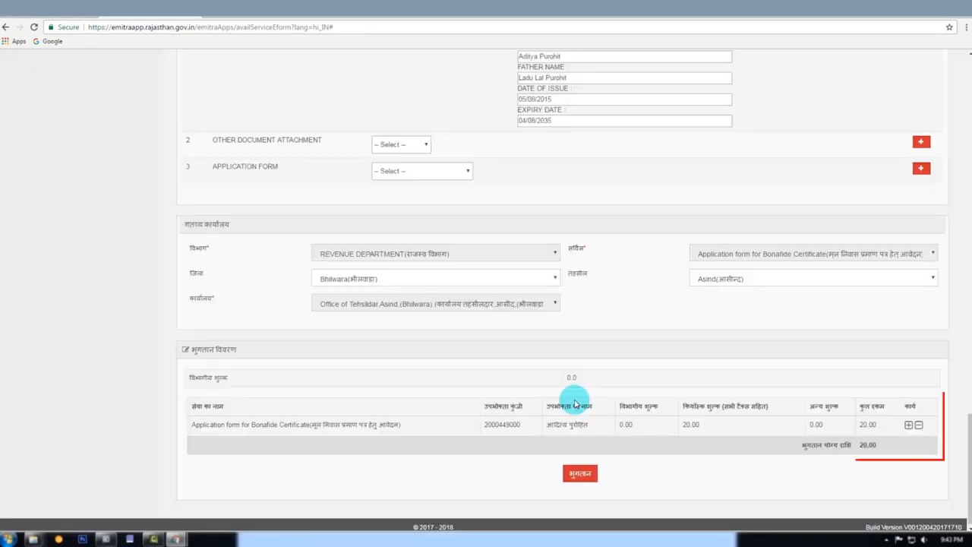
pyautogui.click(582, 478)
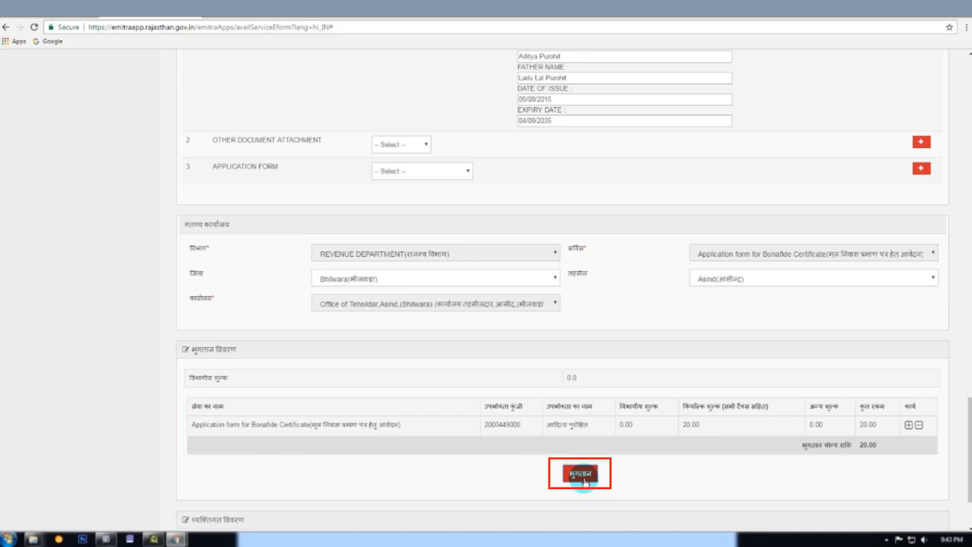
# Confirm the personal details with जारी रखे to reach the service payment page.
pyautogui.scroll(-1, 584, 483)
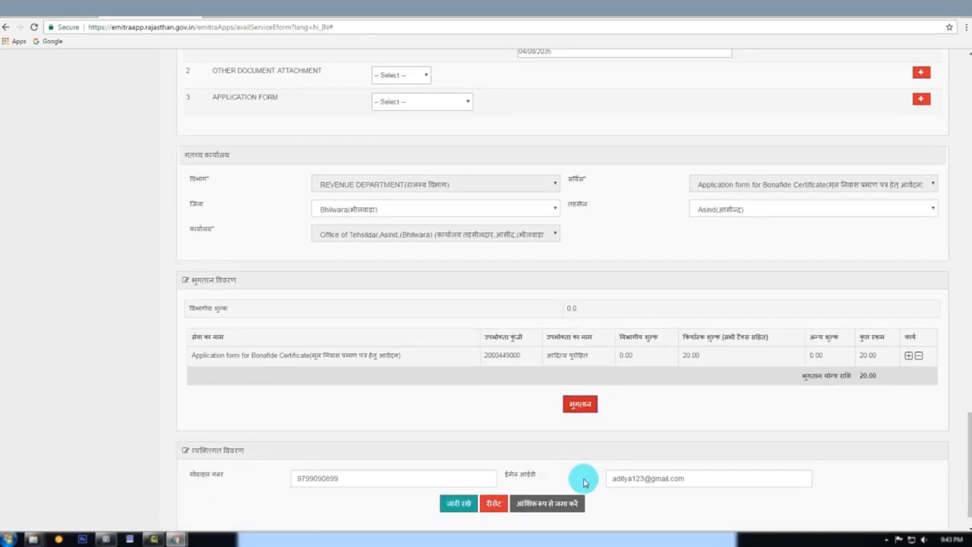
pyautogui.scroll(-1, 585, 483)
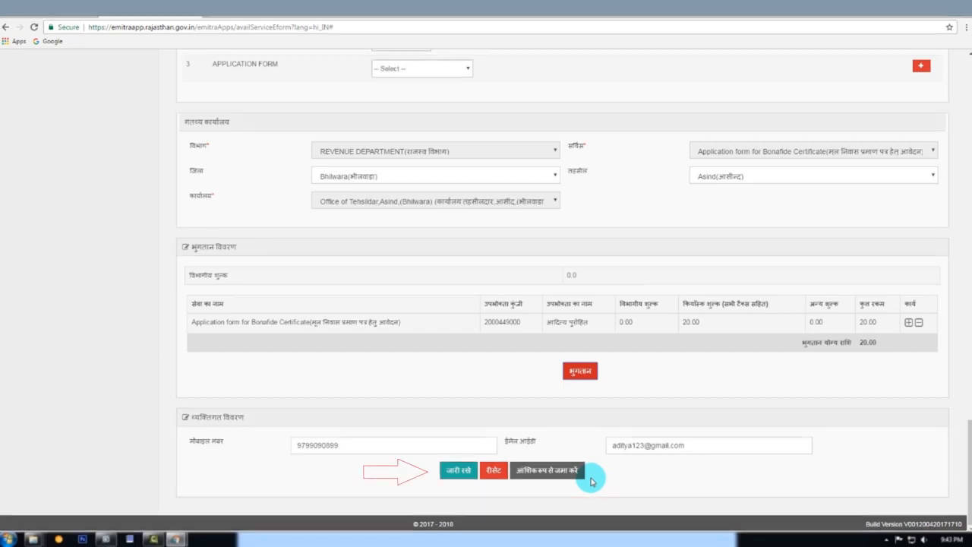
pyautogui.click(448, 472)
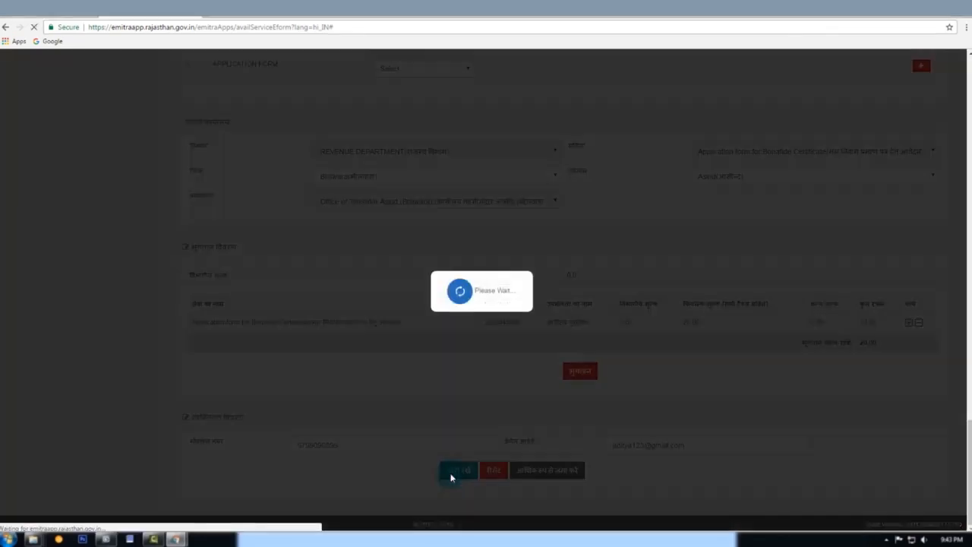